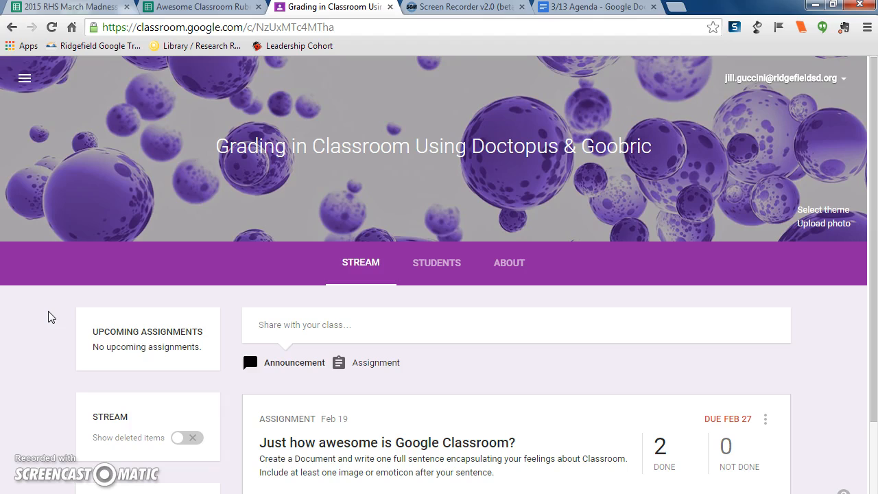
- Switch to the Awesome Classroom Rubric spreadsheet and review its criteria and score levels
click(299, 257)
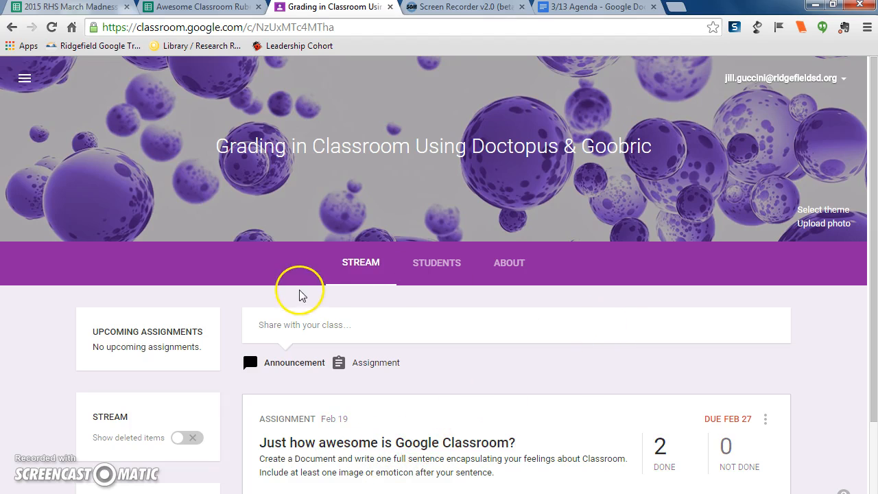
click(201, 8)
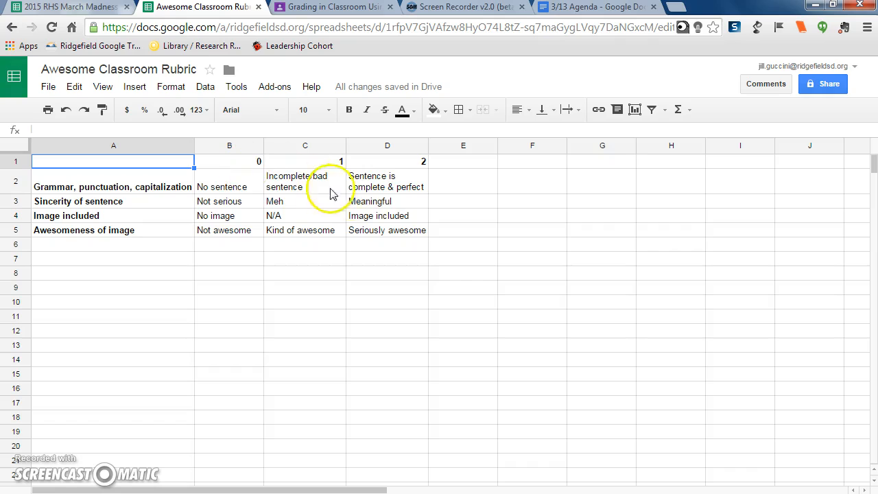
click(140, 174)
click(124, 162)
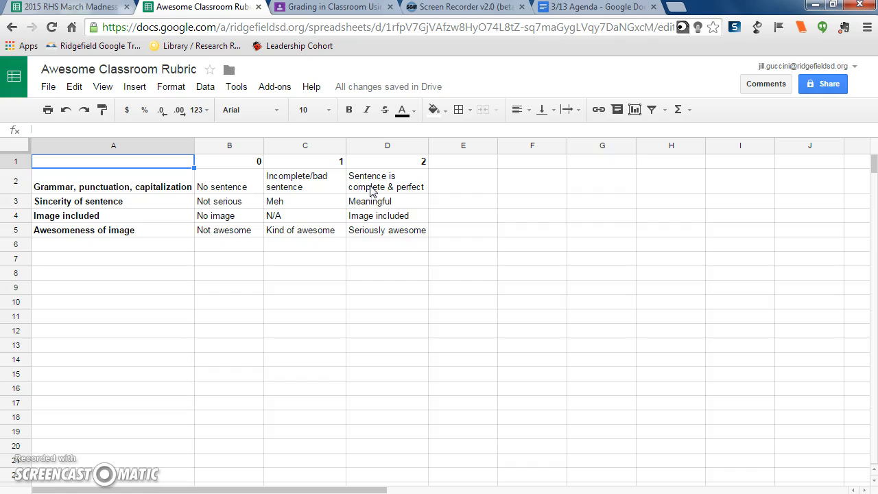
- Launch the Doctopus add-on in the Awesome Classroom Rubric (2) spreadsheet
click(274, 87)
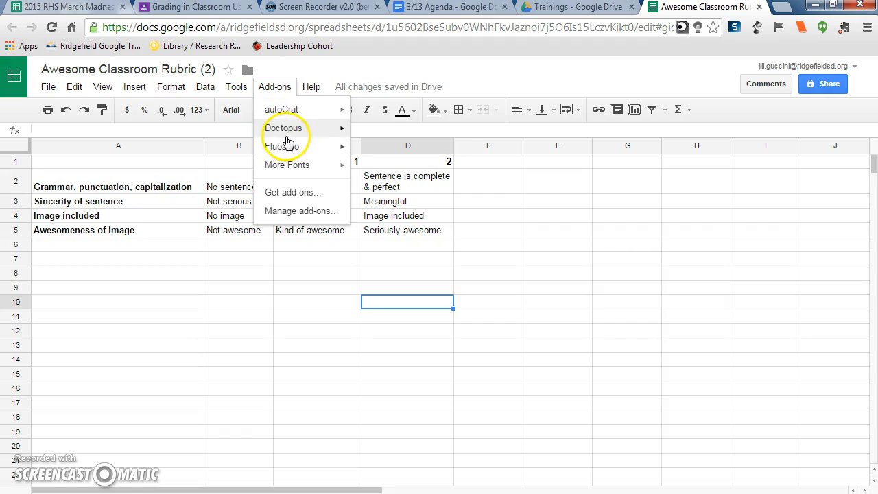
mouse_move(291, 134)
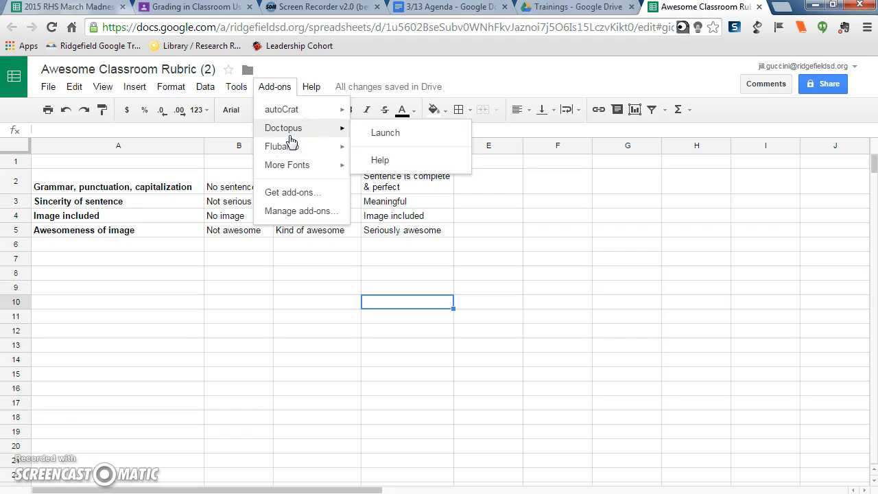
click(407, 137)
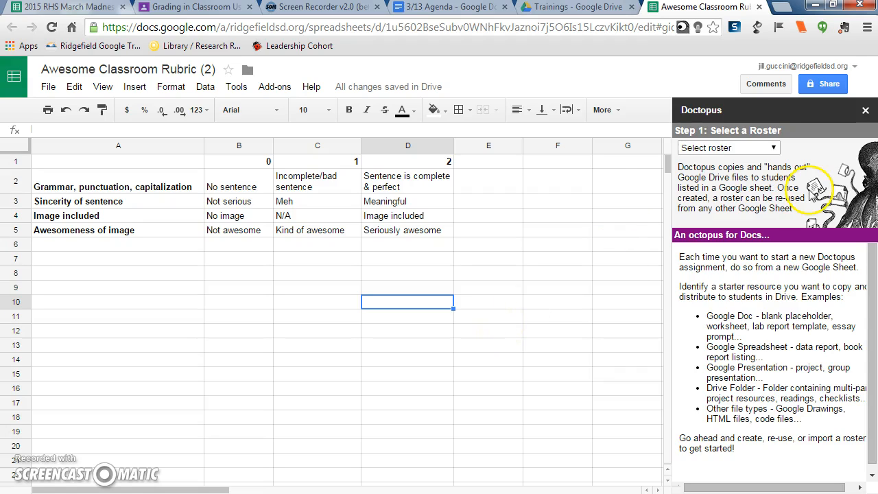
- Choose to ingest a Google Classroom assignment, picking the Grading in Classroom Using Doctopus & Goobric class and 'Just how awesome is Google Classroom?'
click(773, 149)
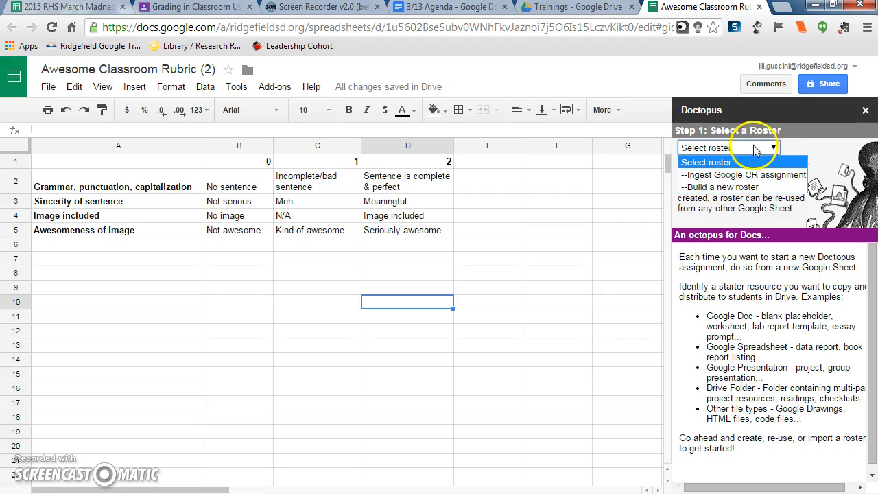
click(726, 175)
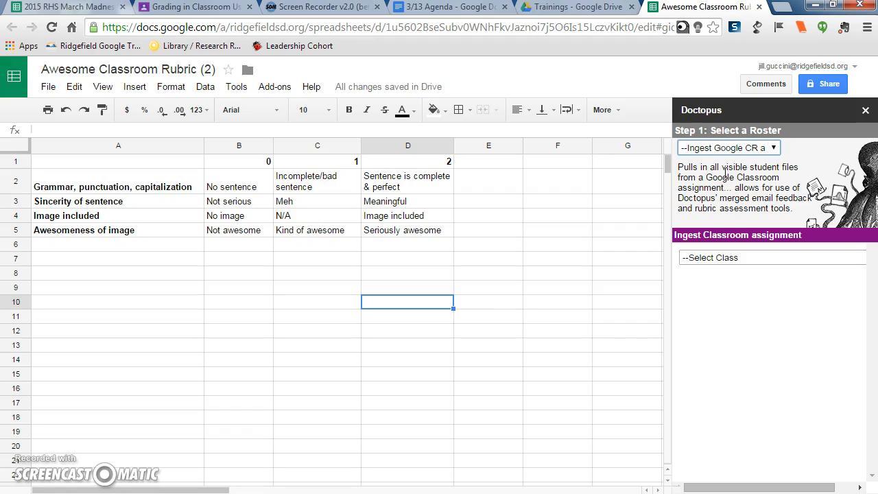
click(742, 259)
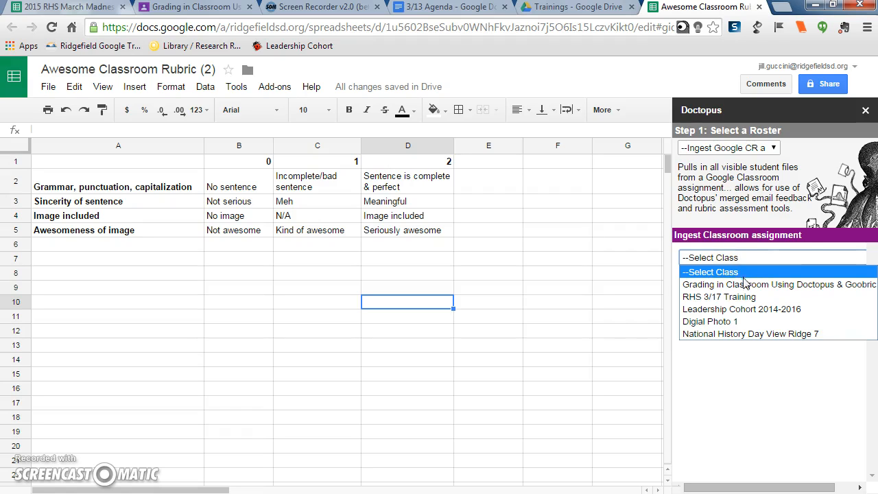
click(745, 285)
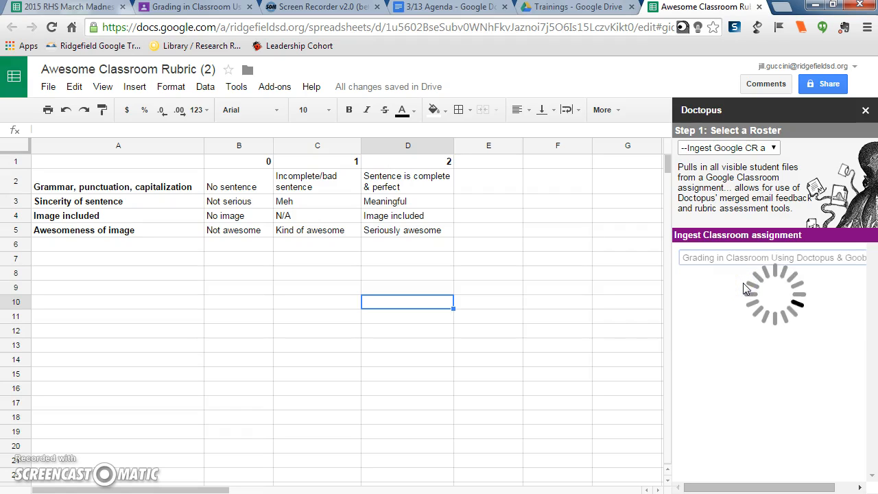
click(744, 283)
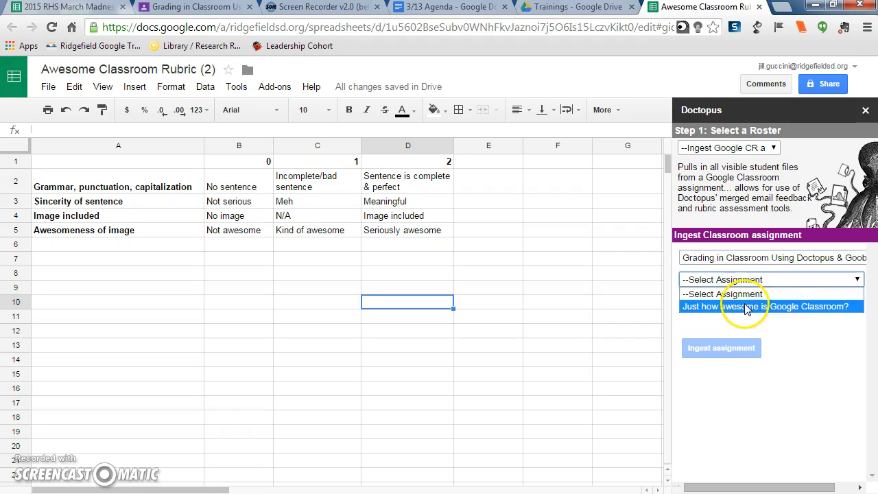
click(747, 307)
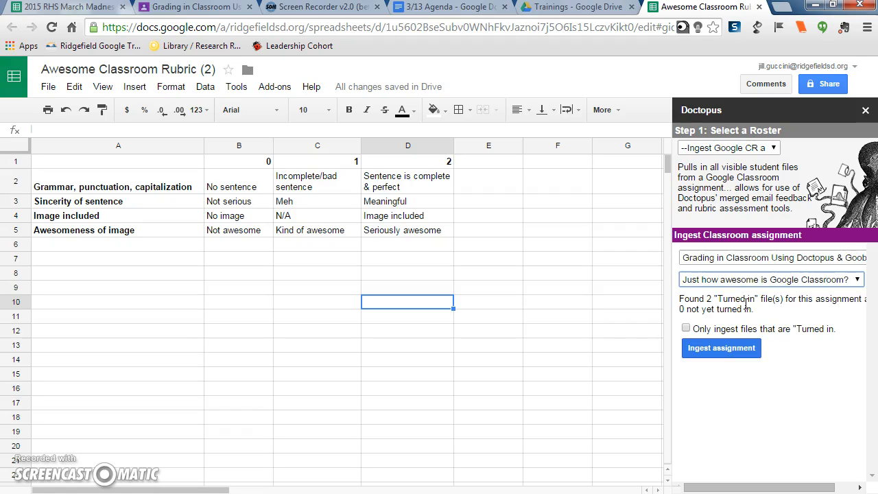
- Limit ingestion to turned-in files and ingest the assignment into the roster
click(686, 329)
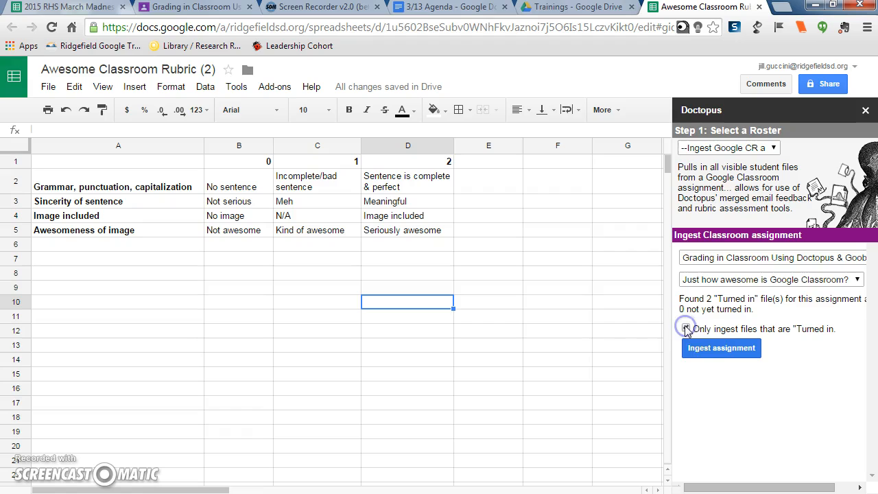
click(718, 351)
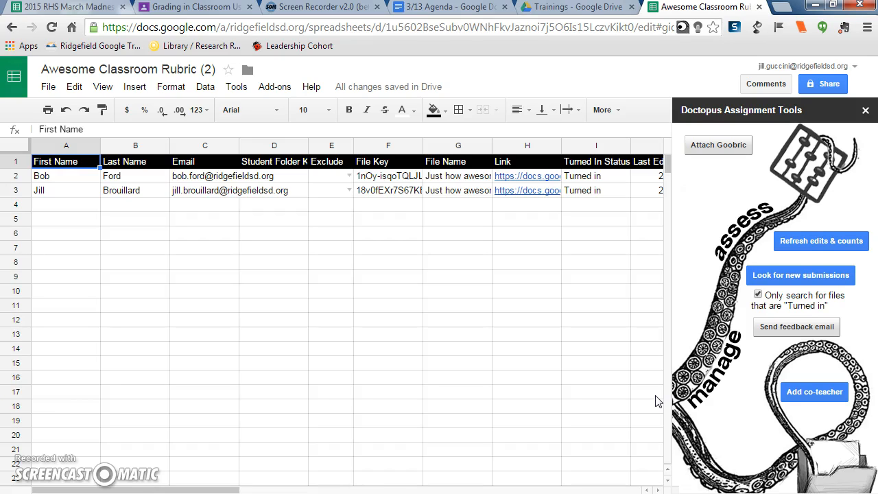
- Attach the Awesome Classroom Rubric spreadsheet to the assignment as its Goobric rubric and close the dialog
click(719, 152)
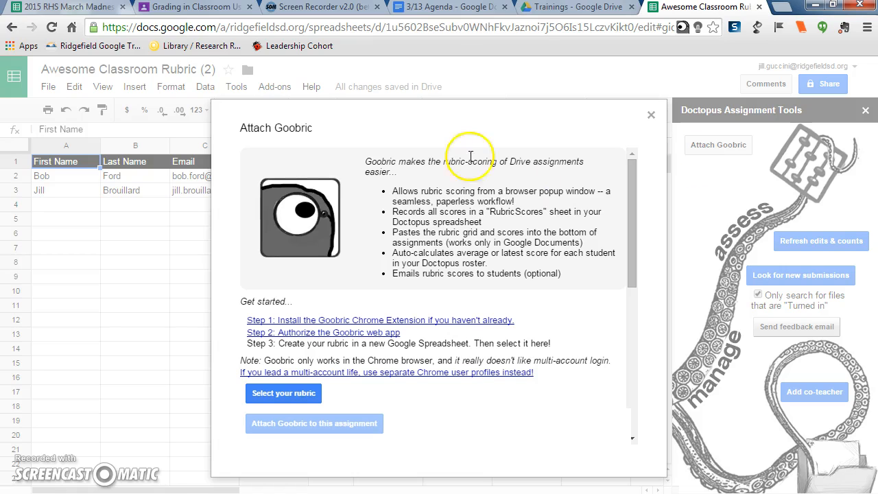
click(280, 394)
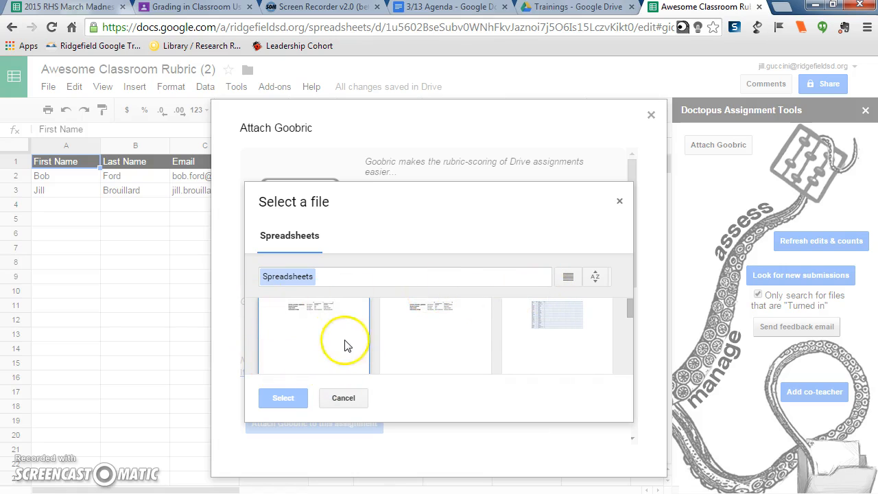
click(427, 338)
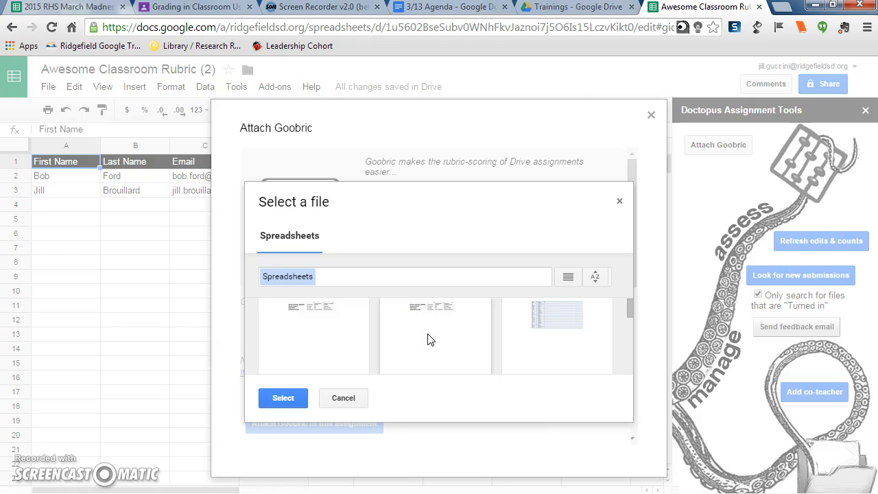
double_click(417, 333)
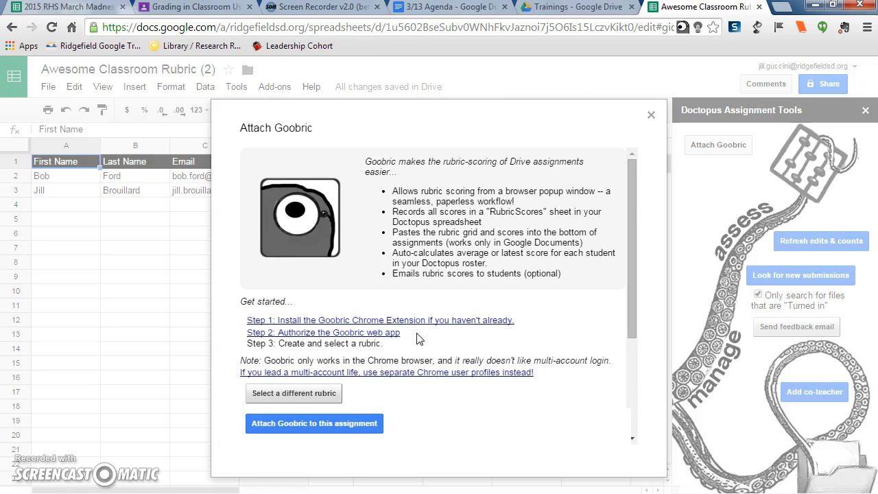
click(331, 417)
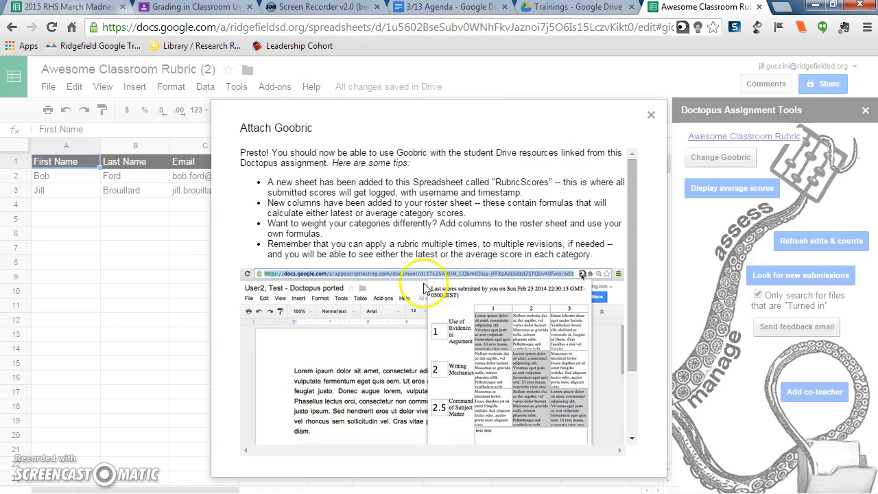
click(652, 114)
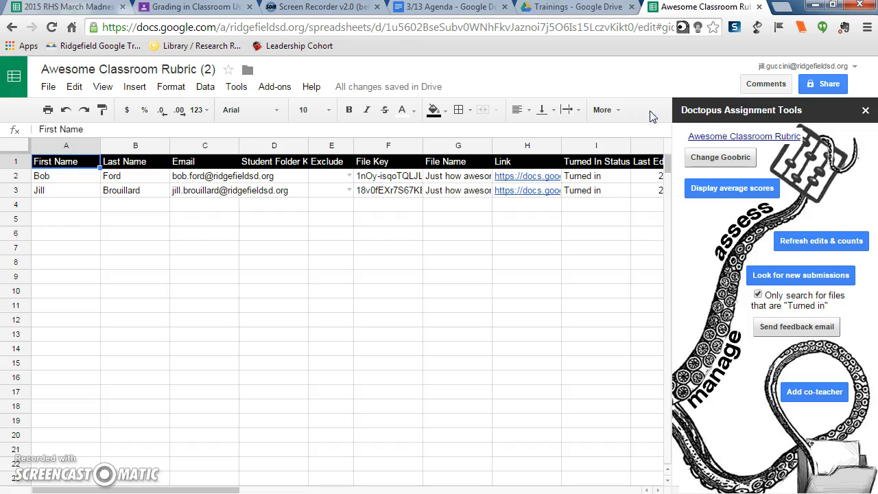
- Open the first student's submitted document from the roster link and read through it
click(683, 29)
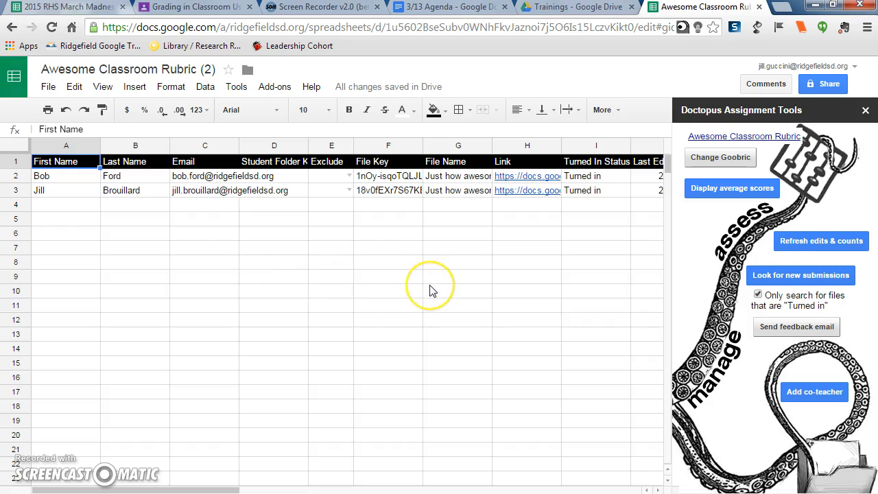
click(520, 176)
click(568, 200)
click(569, 200)
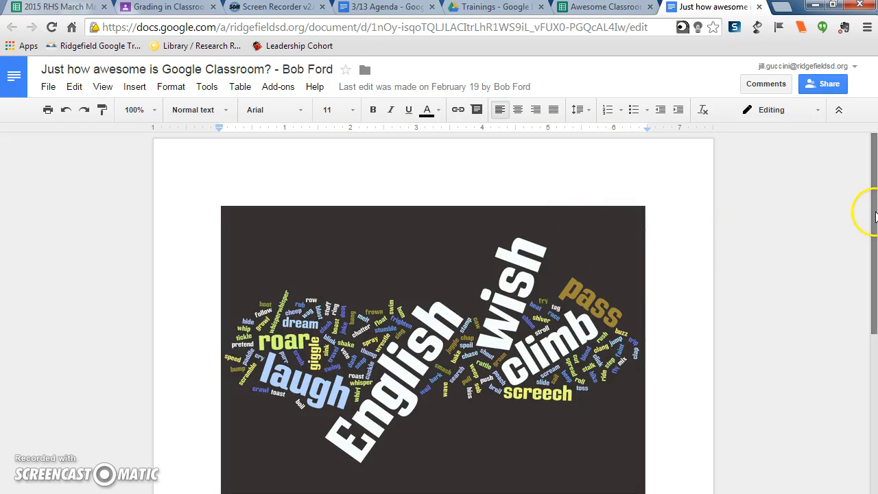
drag(875, 217, 875, 247)
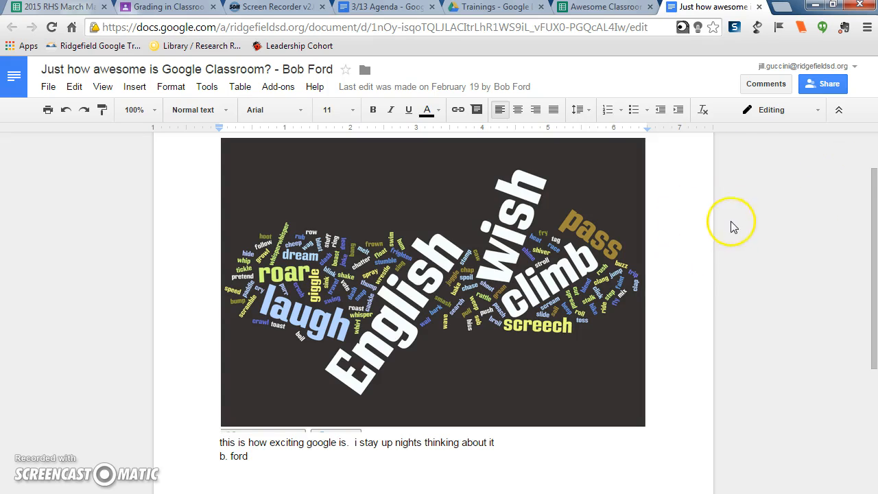
- Launch Goobric on the document and score Grammar, punctuation, capitalization as 1
click(682, 28)
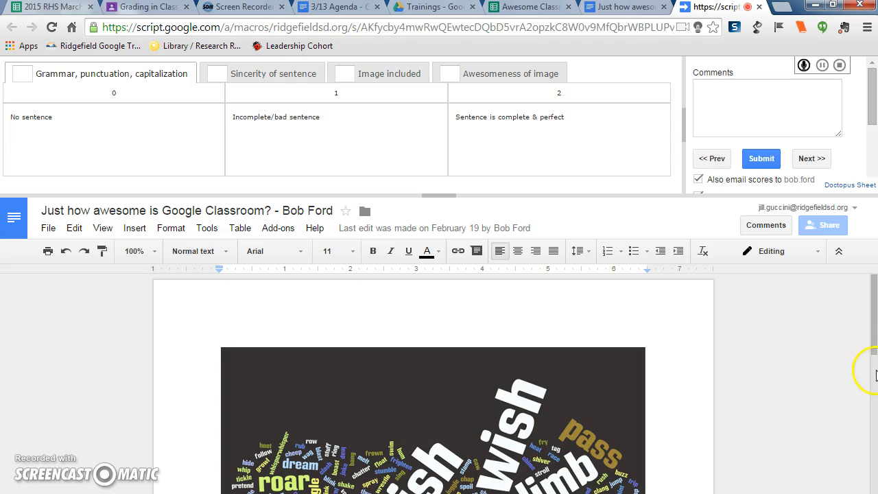
drag(874, 345, 874, 414)
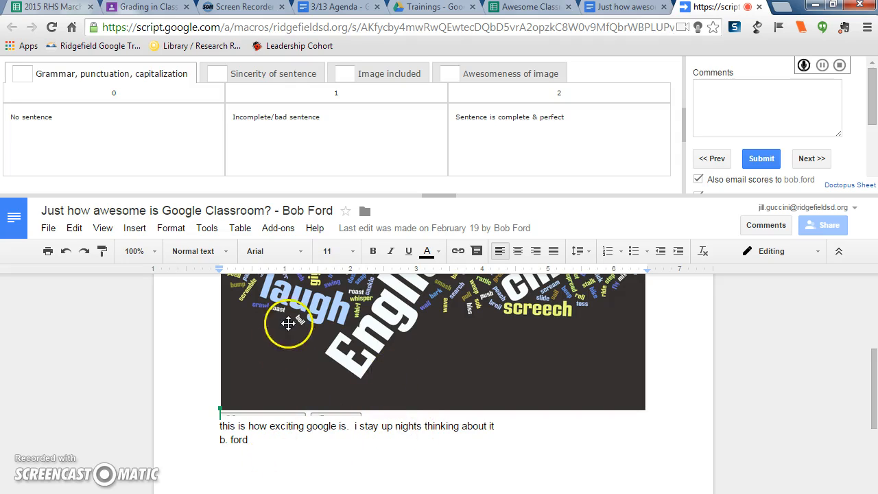
click(340, 151)
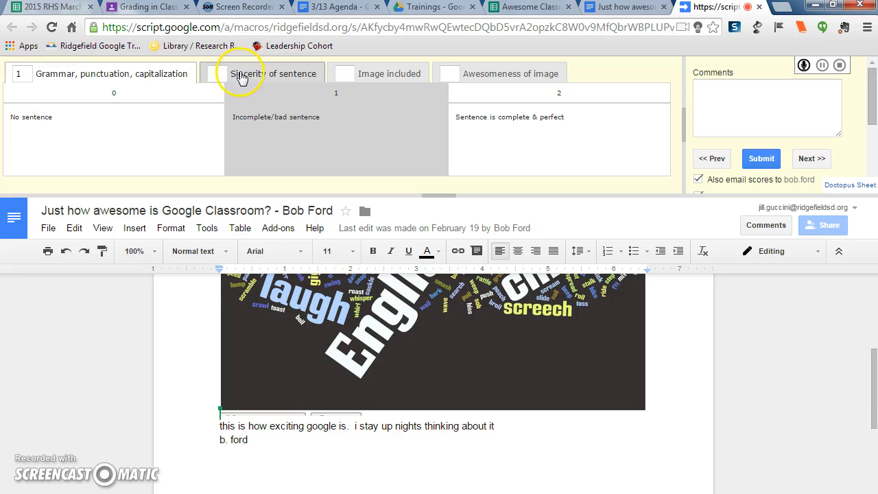
- Score Sincerity of sentence, Image included and Awesomeness of image each at 2
click(245, 74)
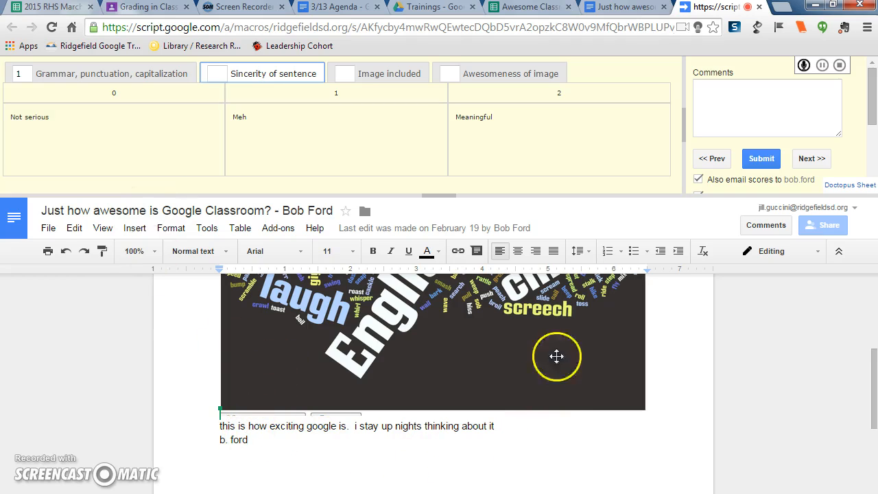
click(563, 148)
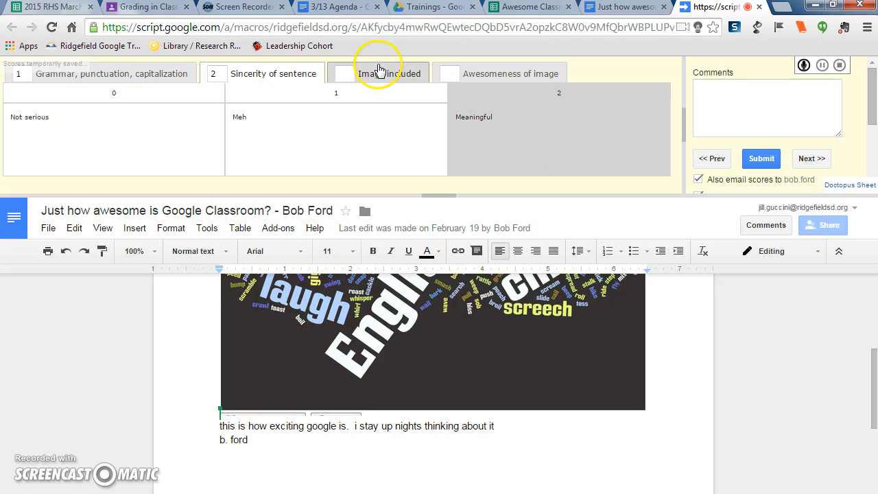
click(378, 68)
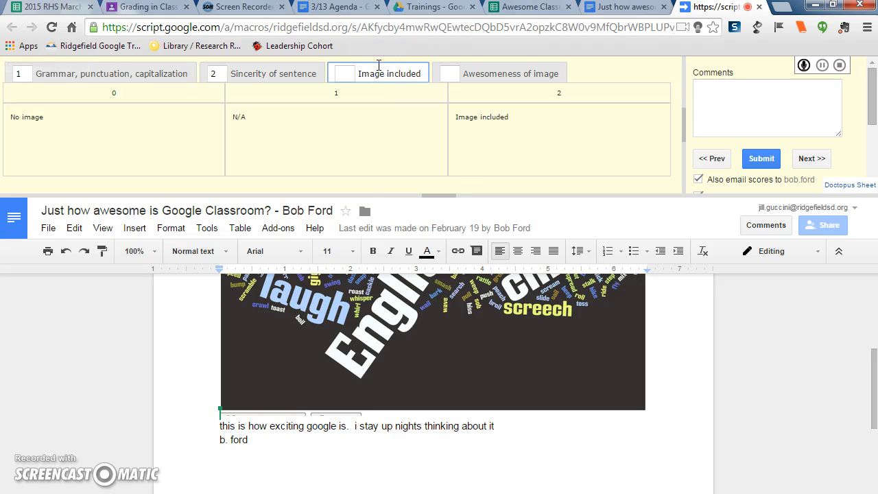
click(522, 141)
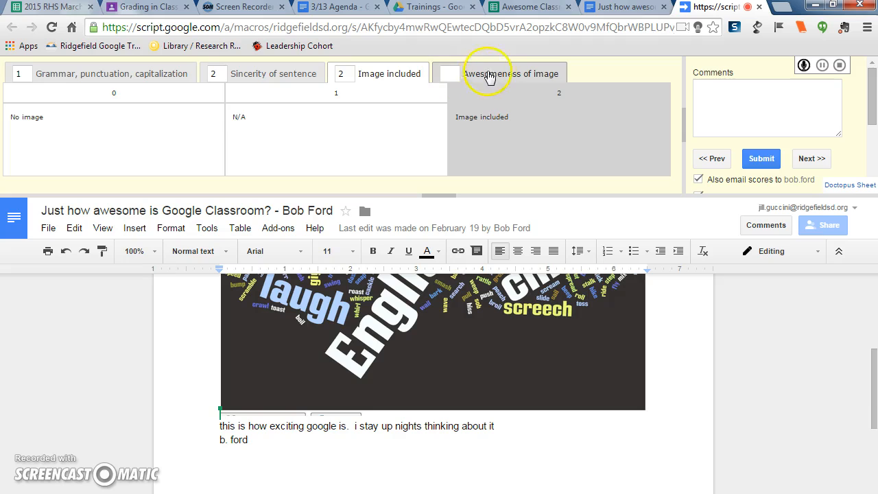
click(480, 74)
click(533, 151)
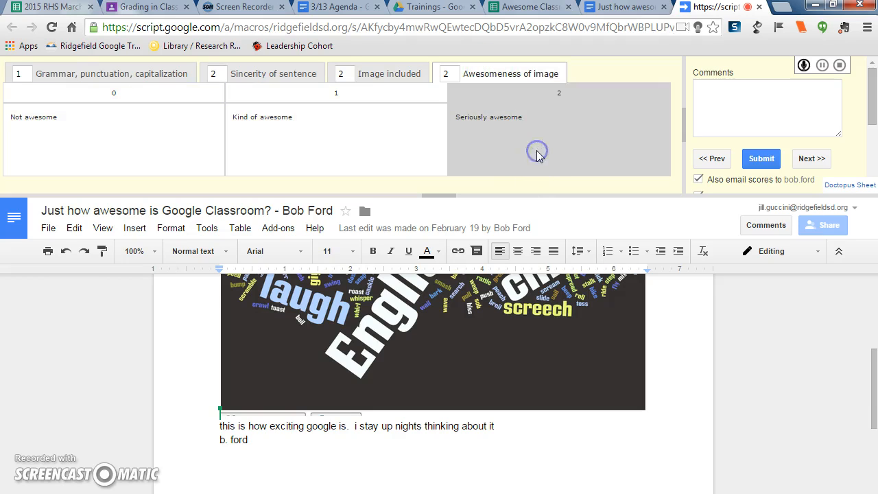
- Enter a thank-you comment to the student and submit the rubric scores
click(735, 121)
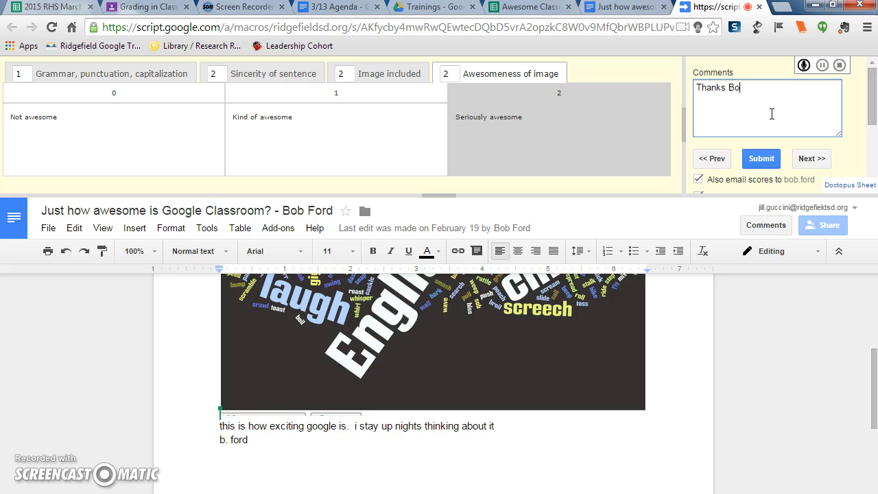
click(763, 159)
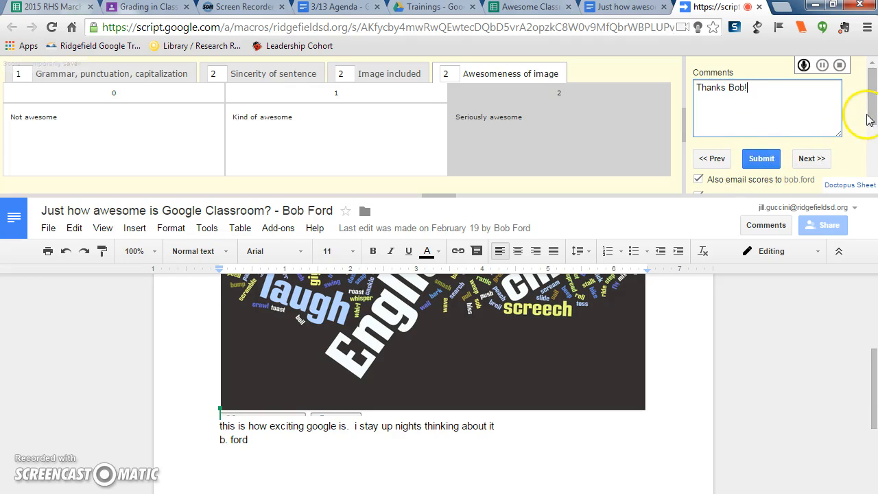
drag(872, 109, 873, 142)
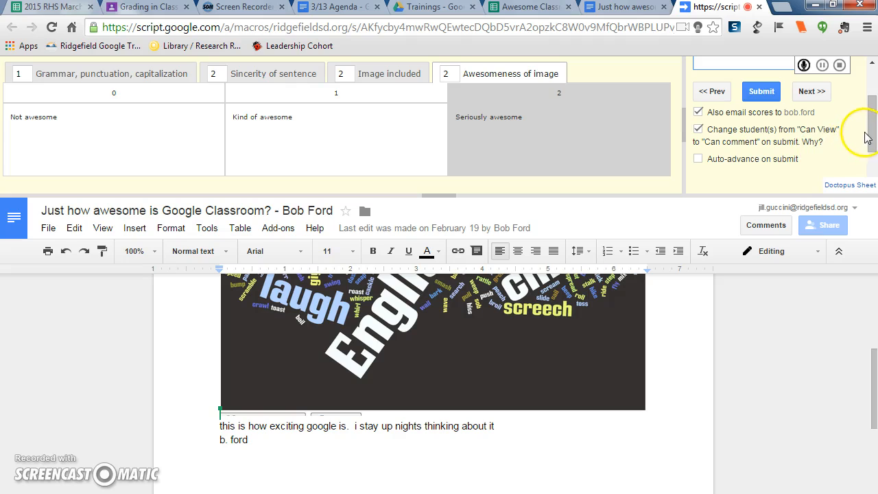
drag(870, 134, 861, 99)
click(760, 162)
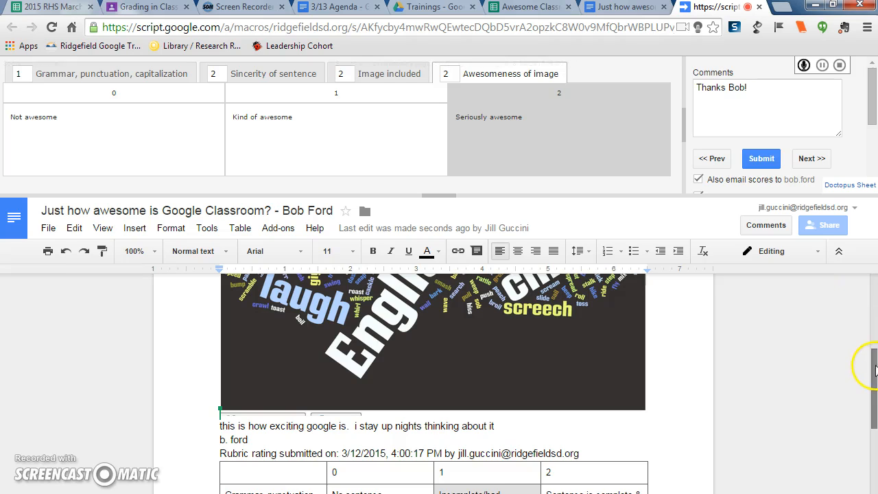
- Scroll through the student's document to review the rubric score table and comment appended at its end
drag(875, 371, 874, 420)
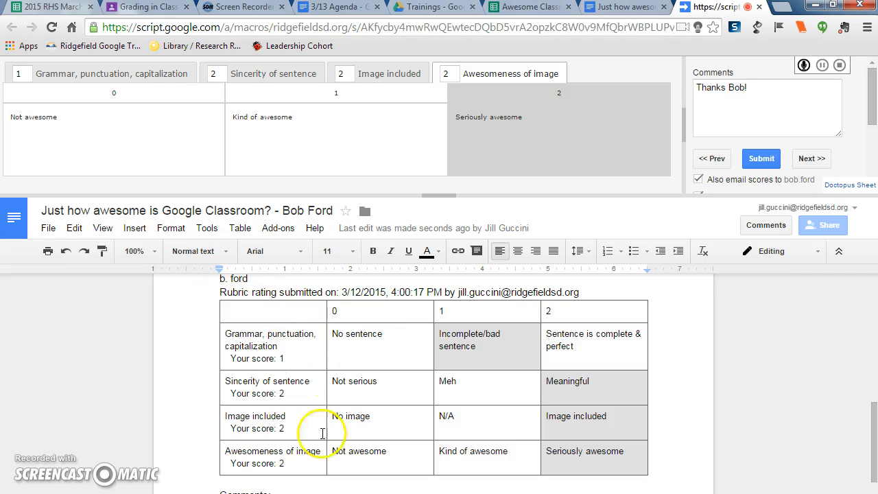
drag(875, 426, 875, 436)
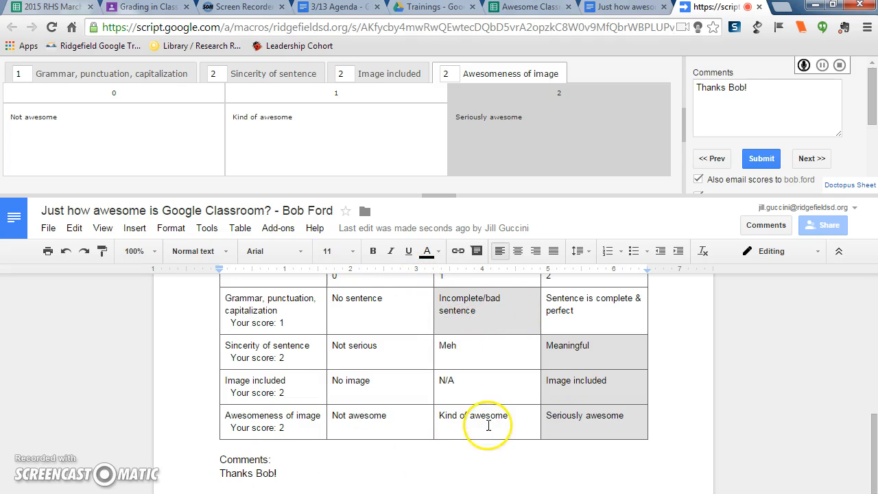
mouse_move(875, 425)
mouse_down()
mouse_move(875, 451)
mouse_move(867, 291)
mouse_move(874, 432)
mouse_move(874, 412)
mouse_up()
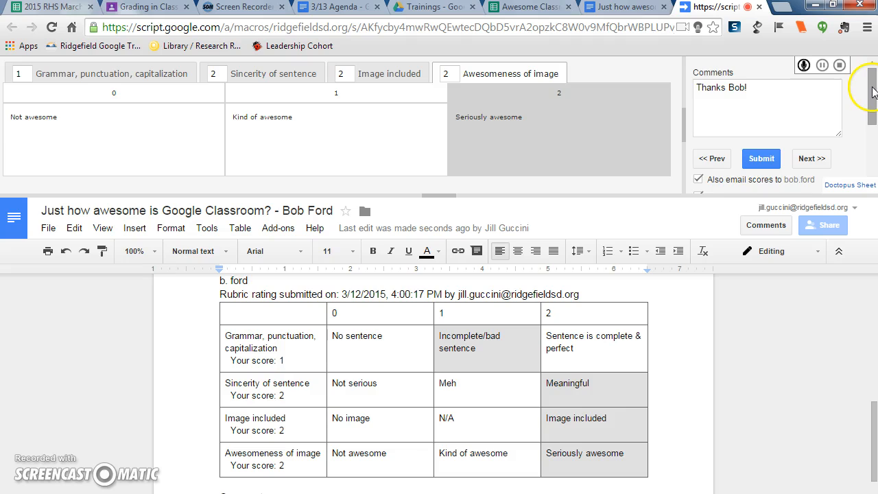
scroll(873, 91, down, 1)
scroll(866, 76, up, 1)
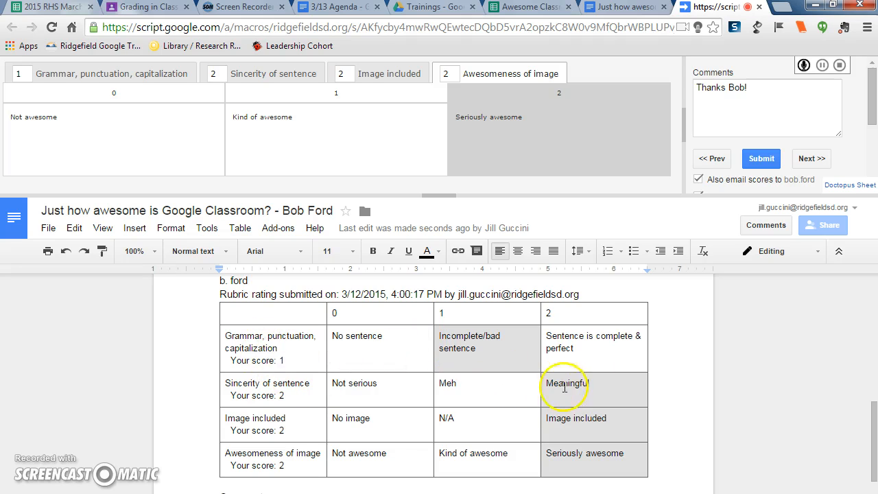
drag(874, 412, 874, 291)
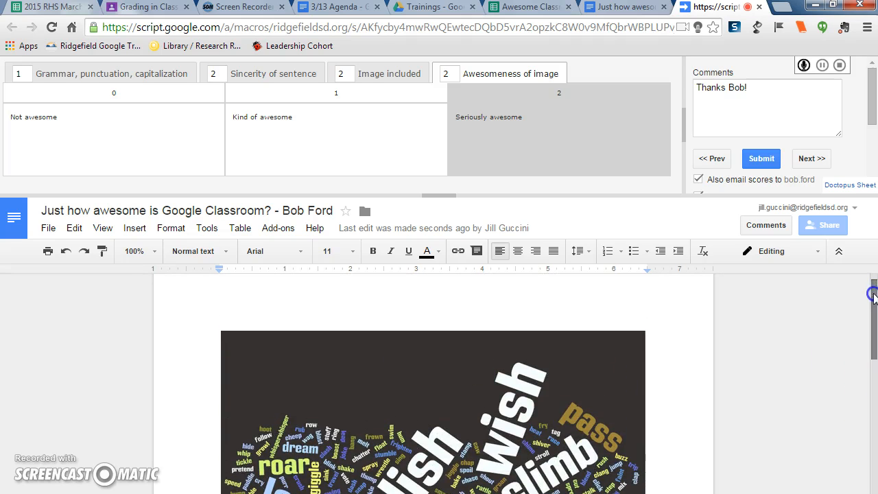
- Advance Goobric to the next student's document, then close the Goobric tab to return to the roster spreadsheet
click(811, 162)
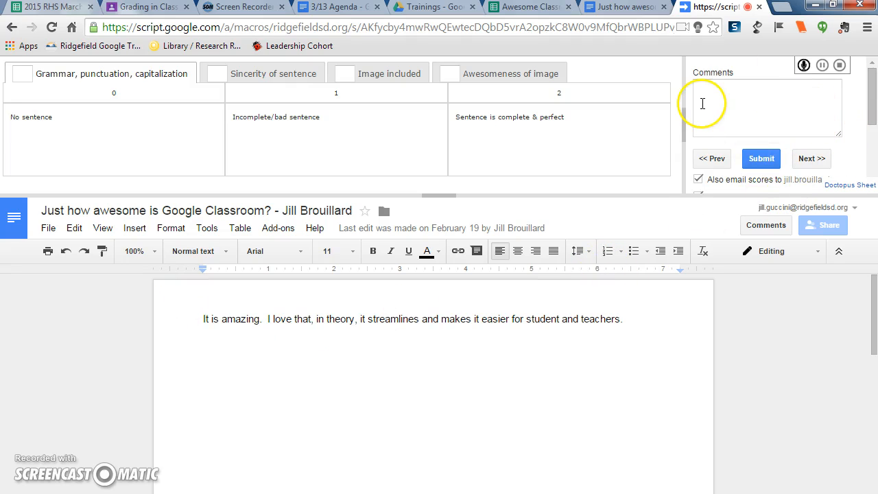
click(759, 7)
click(759, 8)
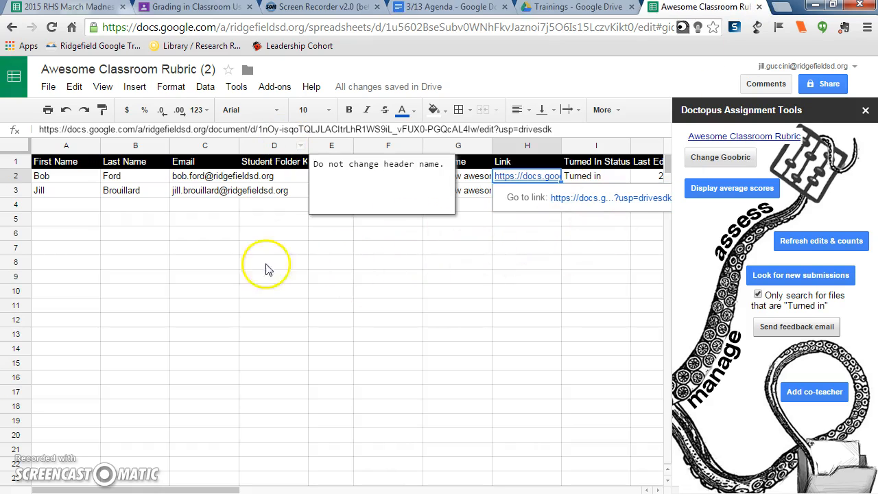
- Open the rubricScores sheet to check the recorded scores, then switch back to the roster sheet
click(347, 300)
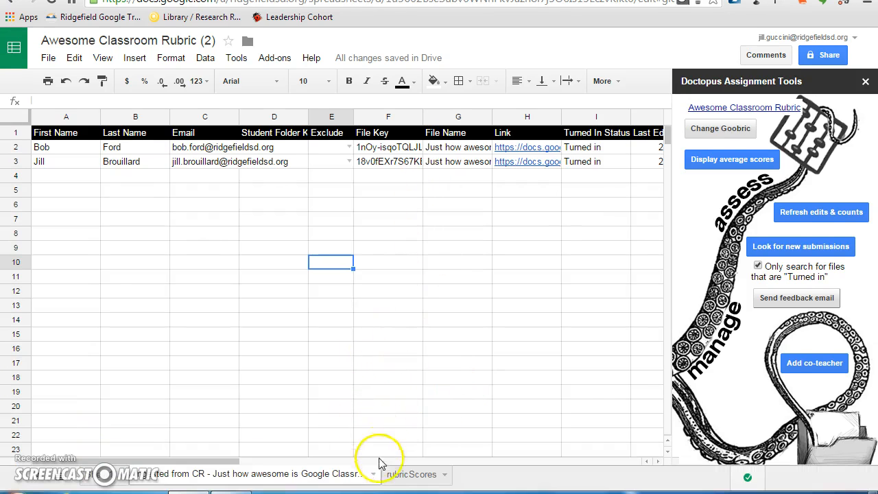
click(412, 478)
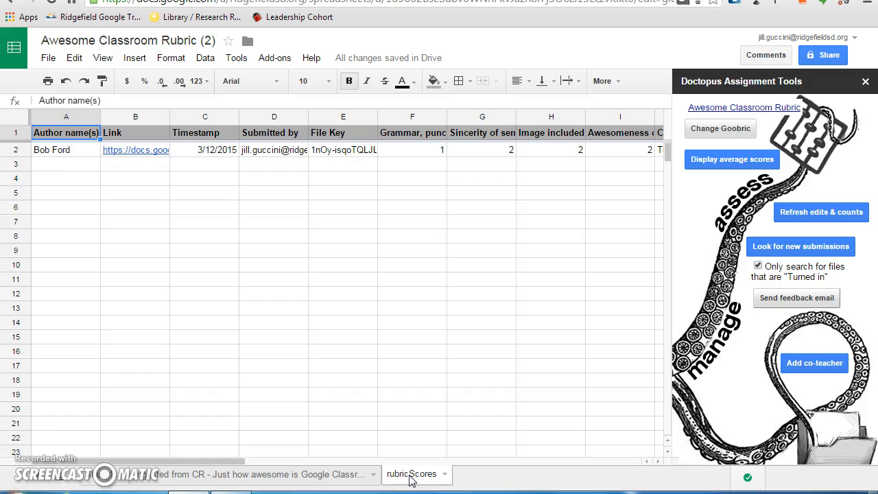
drag(205, 465, 182, 453)
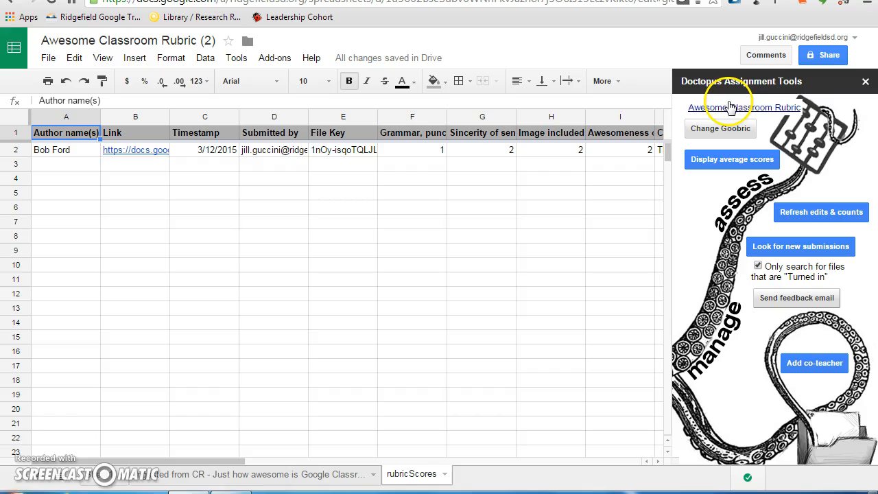
click(181, 477)
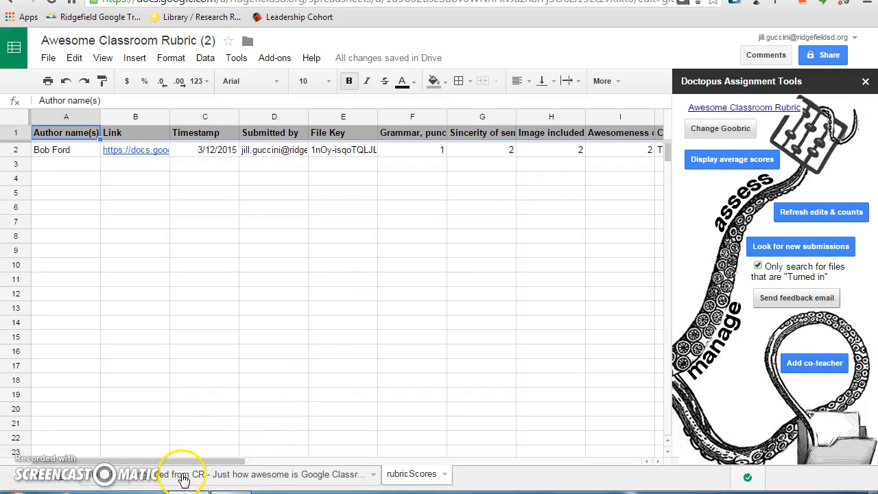